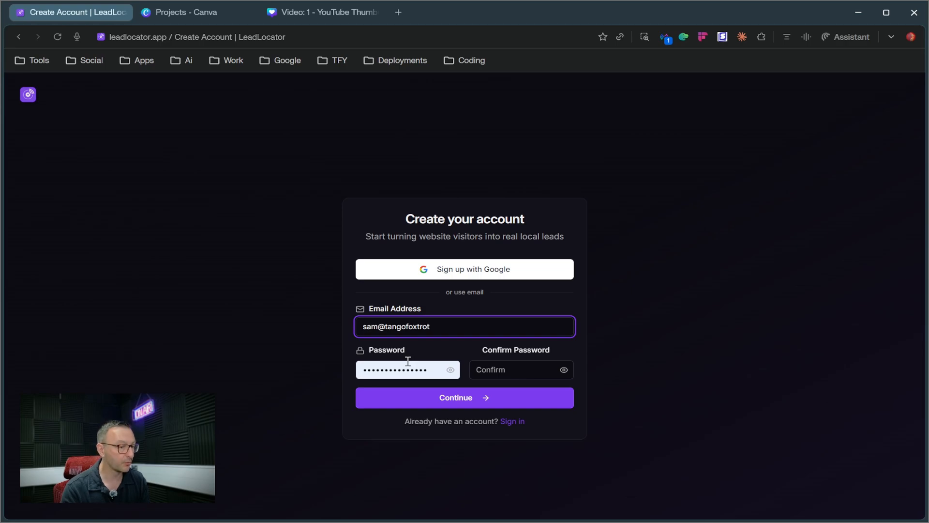
# Complete the sign-up form with the account e-mail address and password, and create the account
pyautogui.write('yankee.com')
pyautogui.doubleClick(409, 373)
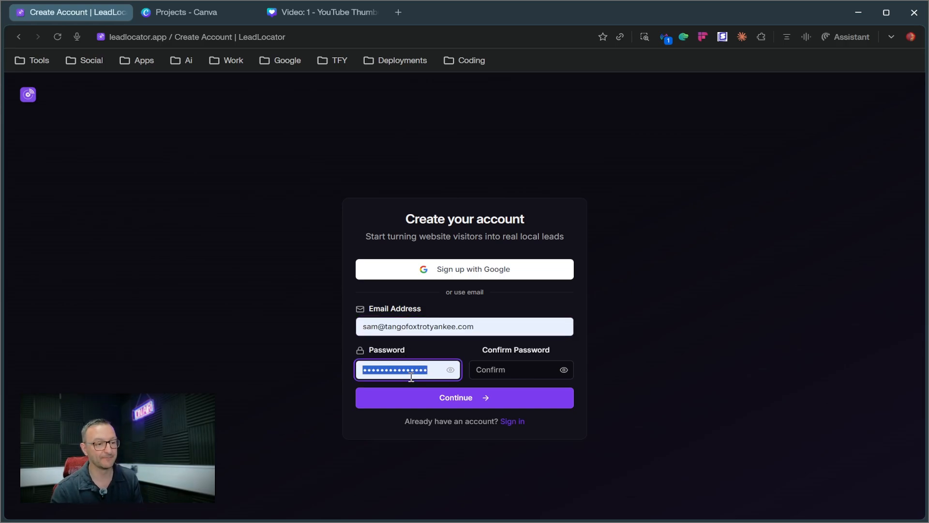
pyautogui.click(455, 407)
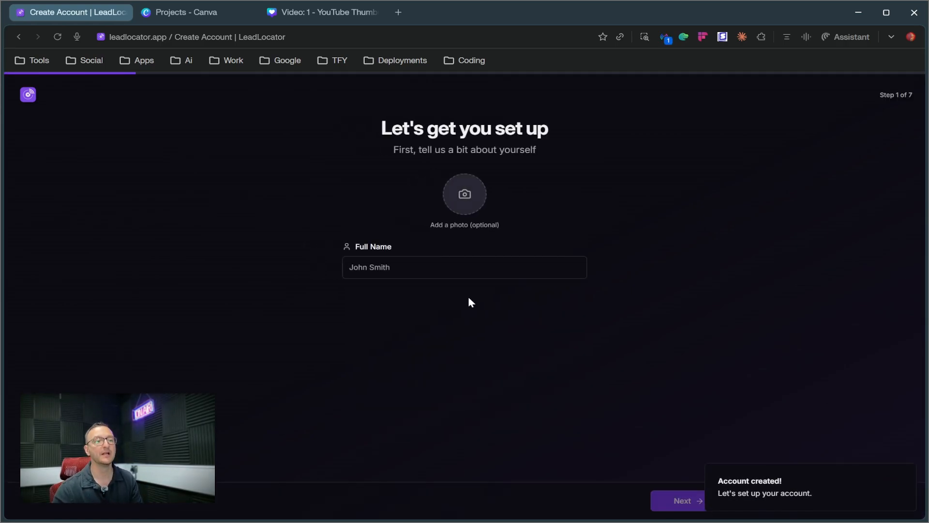
# Add a profile photo, enter the account holder's full name, and continue to the business details
pyautogui.click(464, 195)
pyautogui.click(401, 267)
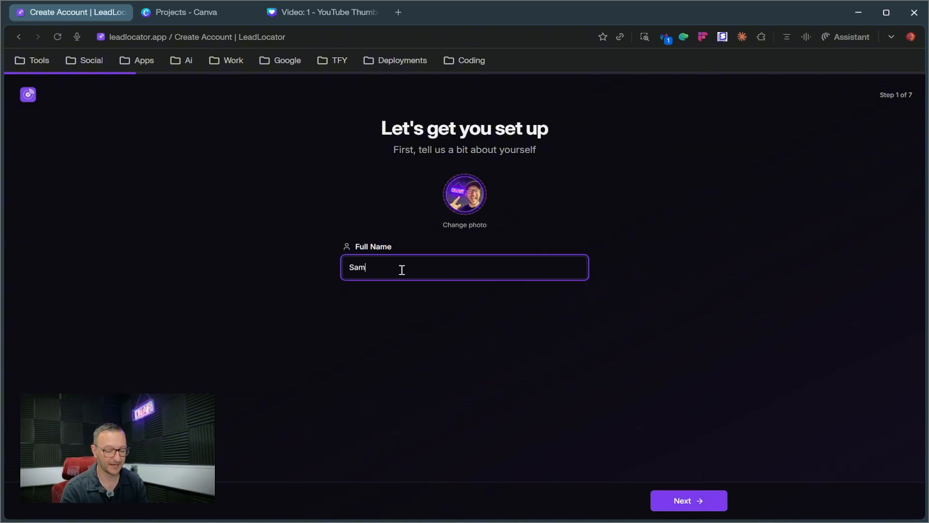
pyautogui.click(700, 500)
# Enter the company name Tango Foxtrot Yankee and the main website domain tangofoxtrotyankee.com
pyautogui.click(398, 202)
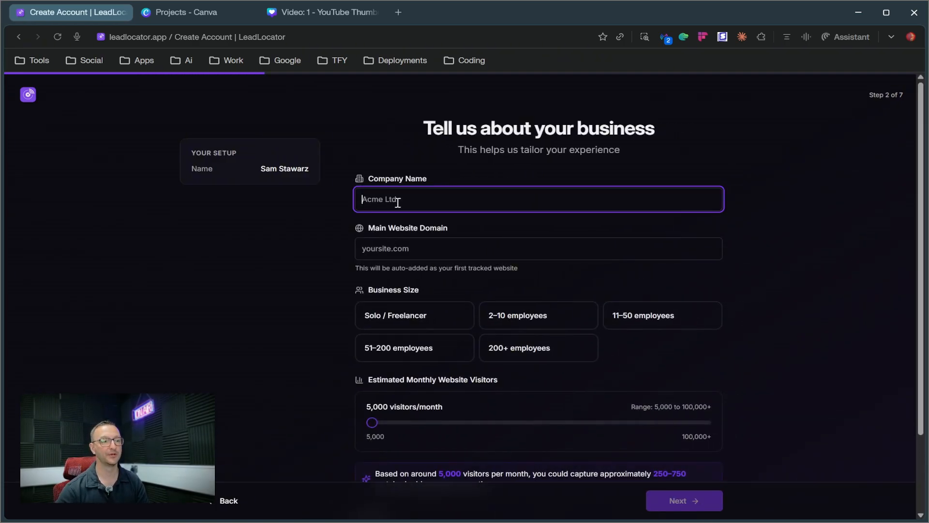
pyautogui.write('Tango Foxtrot Yankee')
pyautogui.press('Tab')
pyautogui.write('tangofoxtrotyankee.com')
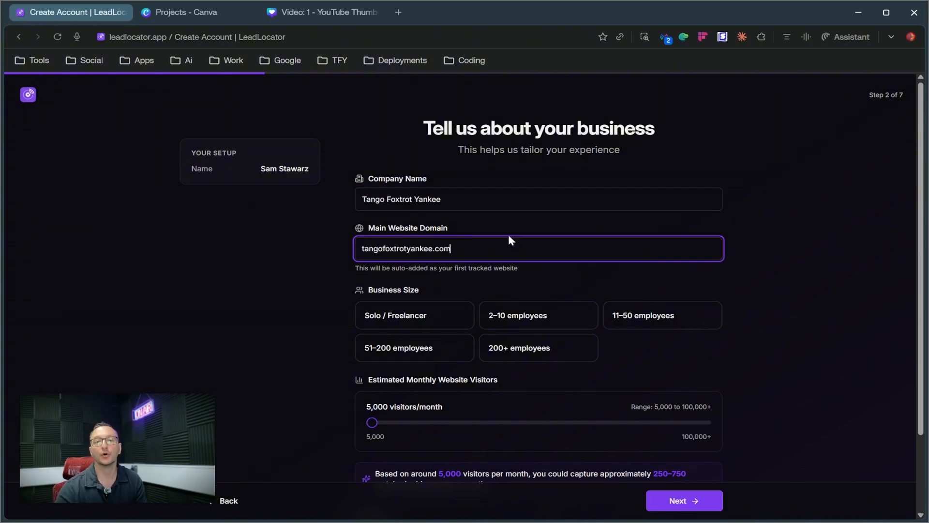
pyautogui.moveTo(476, 247); pyautogui.dragTo(274, 252)
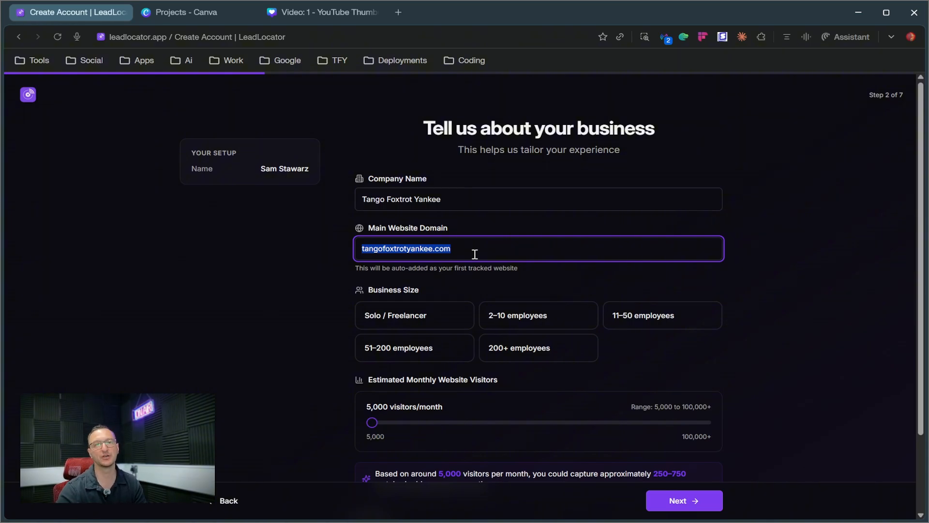
pyautogui.click(550, 274)
# Set the business to Solo / Freelancer, 25,000 visitors/month and the SaaS / Software industry, and continue to plan selection
pyautogui.scroll(-2, 558, 359)
pyautogui.click(407, 221)
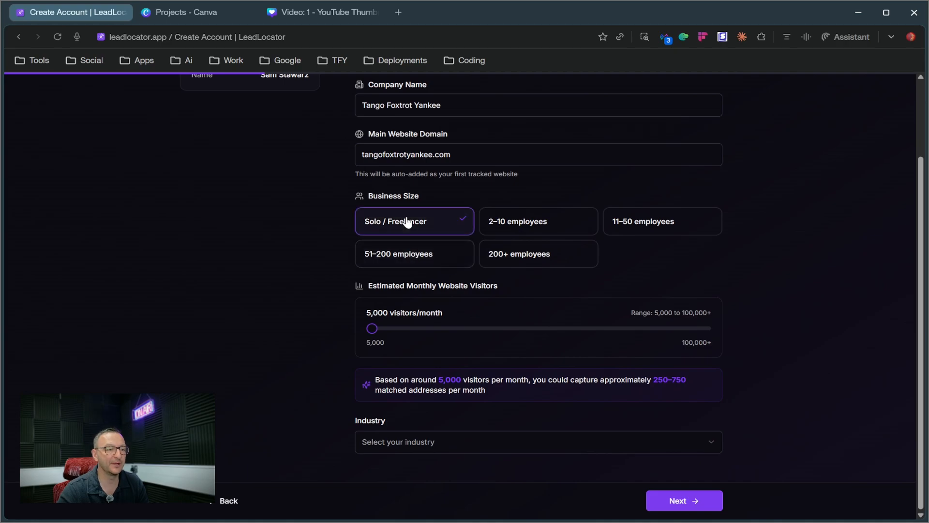
pyautogui.moveTo(377, 329); pyautogui.dragTo(443, 329)
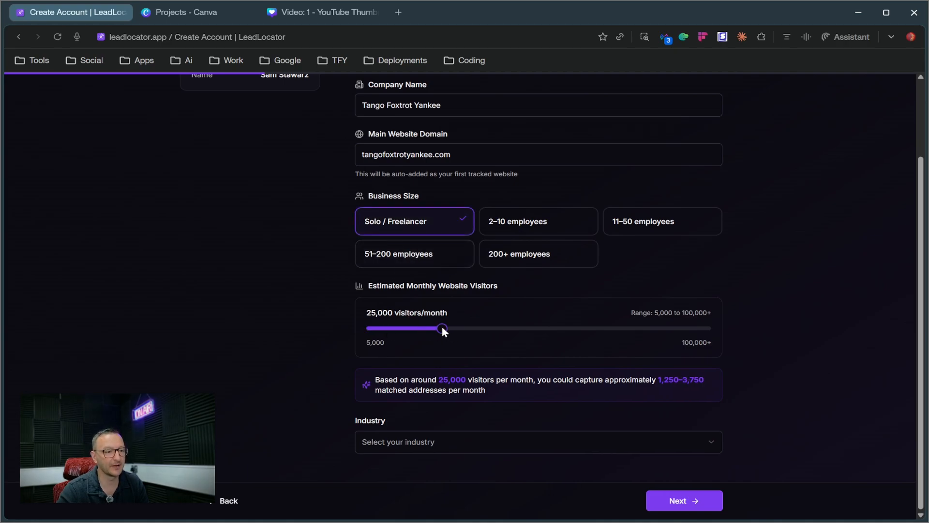
pyautogui.click(393, 442)
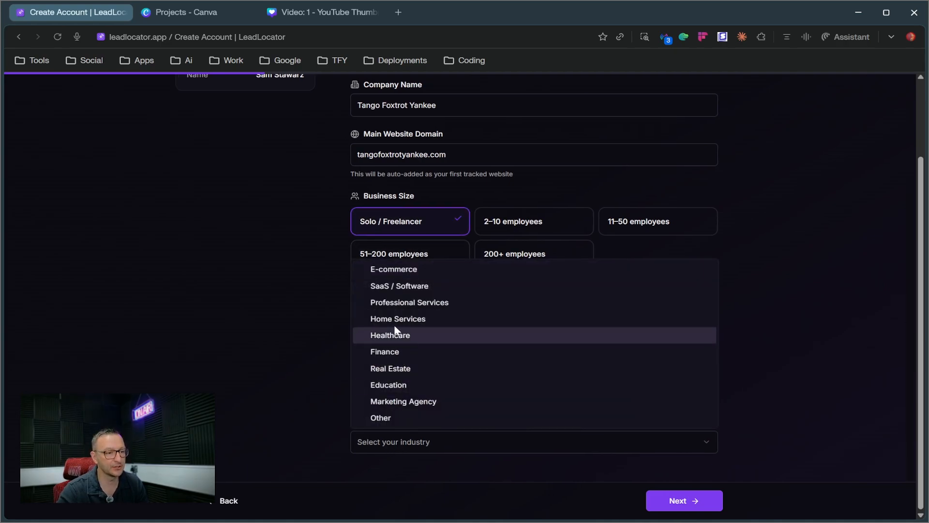
pyautogui.click(394, 288)
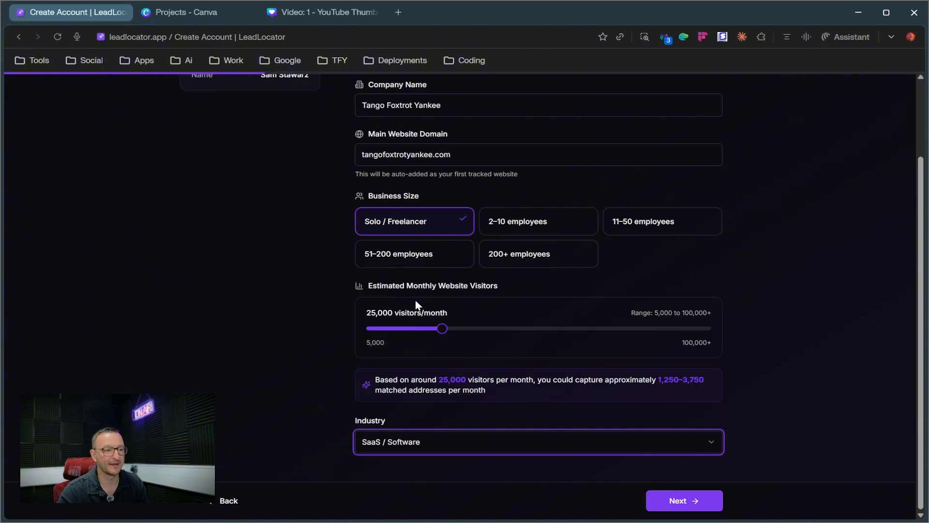
pyautogui.click(682, 501)
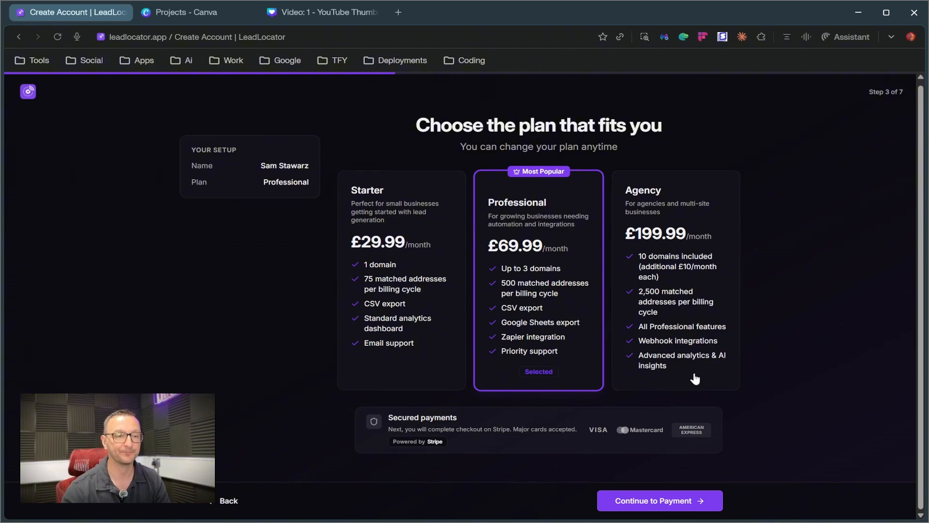
# Proceed to payment with the Professional plan
pyautogui.click(680, 502)
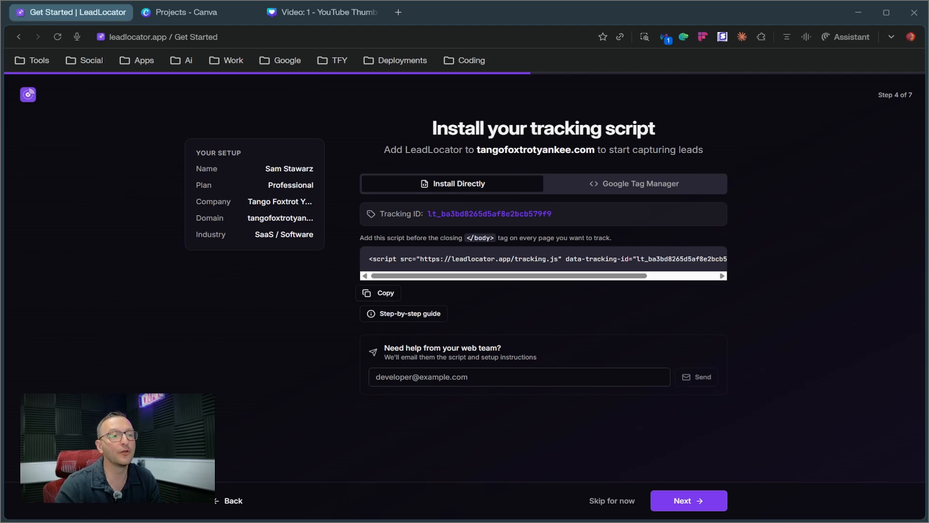
# Read the direct script installation instructions for the website and its step-by-step guide
pyautogui.moveTo(477, 149); pyautogui.dragTo(598, 150)
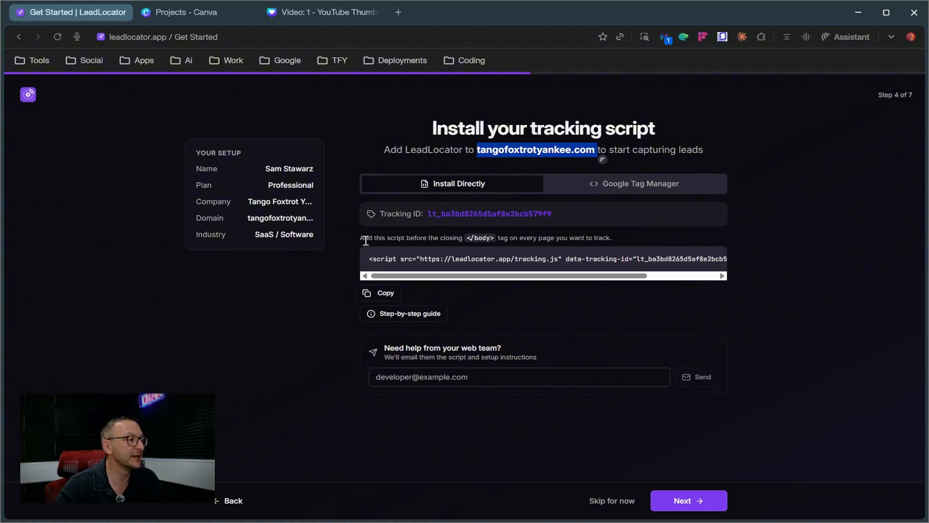
pyautogui.moveTo(364, 237); pyautogui.dragTo(528, 244)
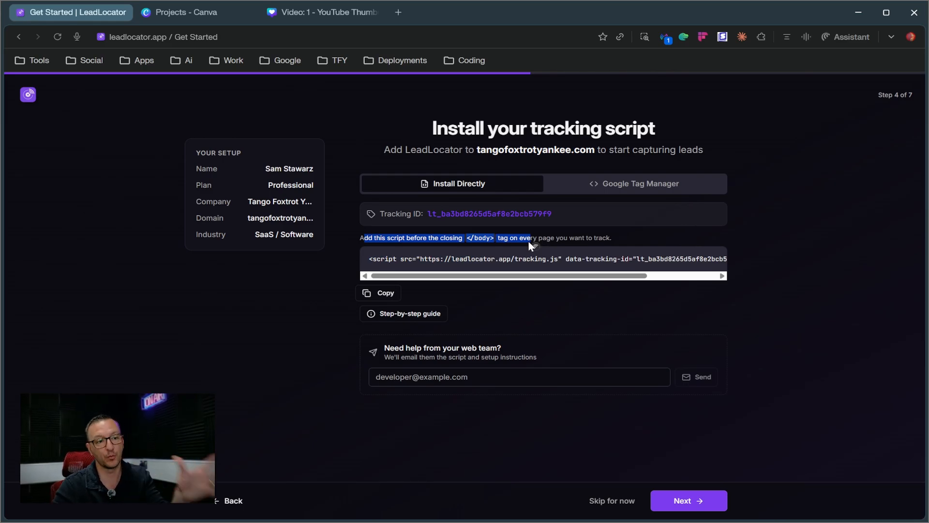
pyautogui.click(382, 312)
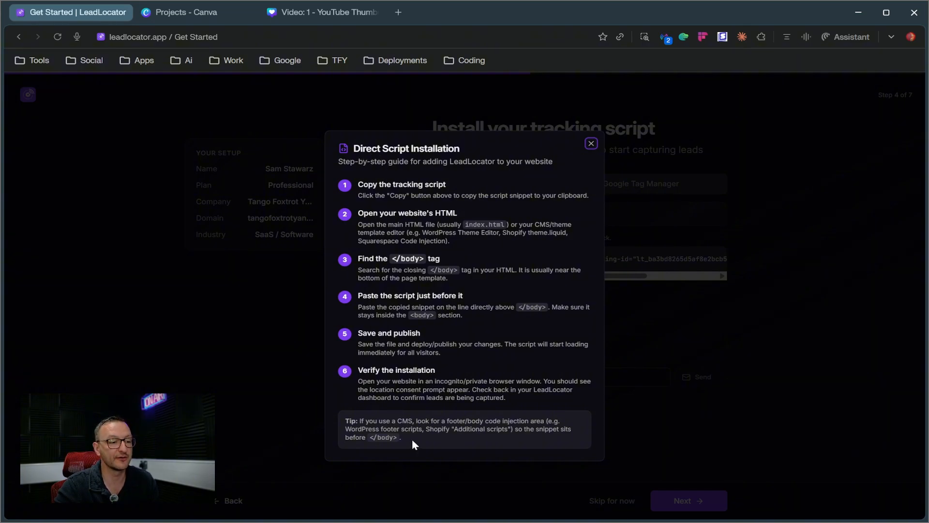
pyautogui.click(591, 144)
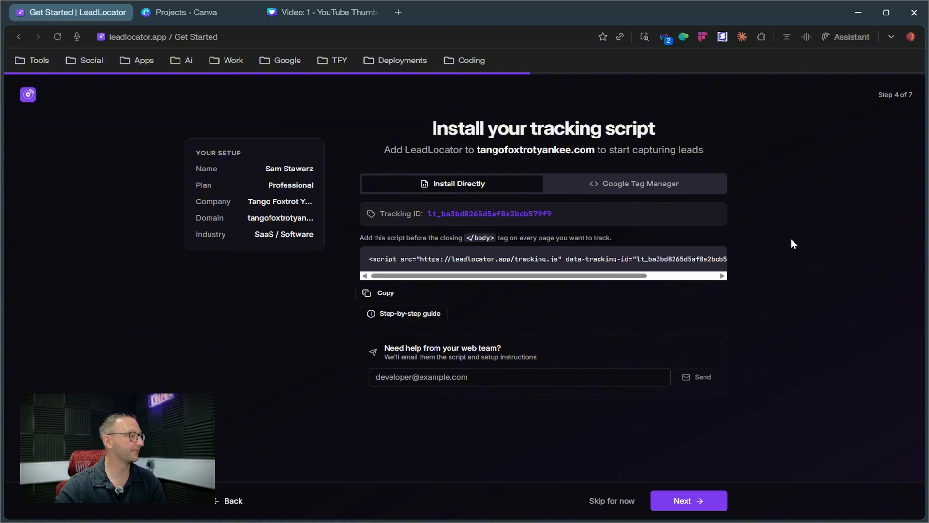
# View the Google Tag Manager installation code and the web team help option, and continue to the privacy settings
pyautogui.click(651, 190)
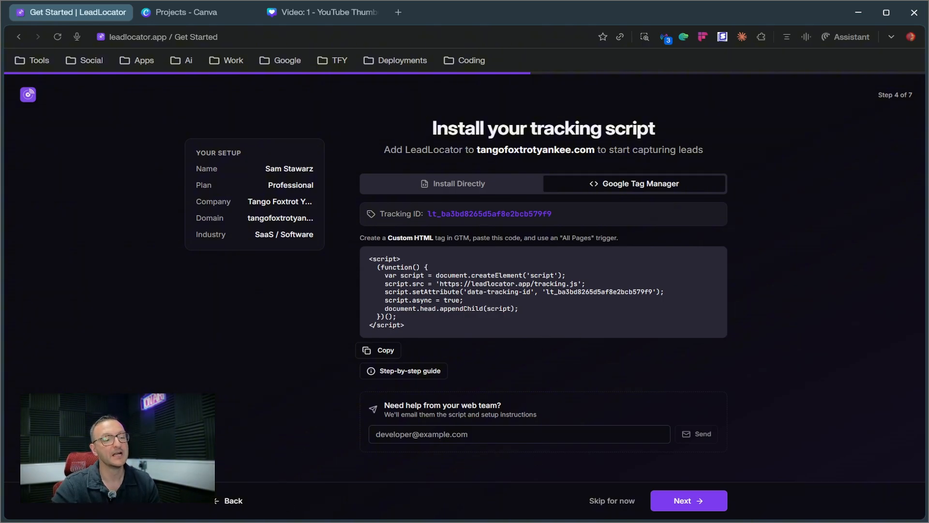
pyautogui.click(388, 434)
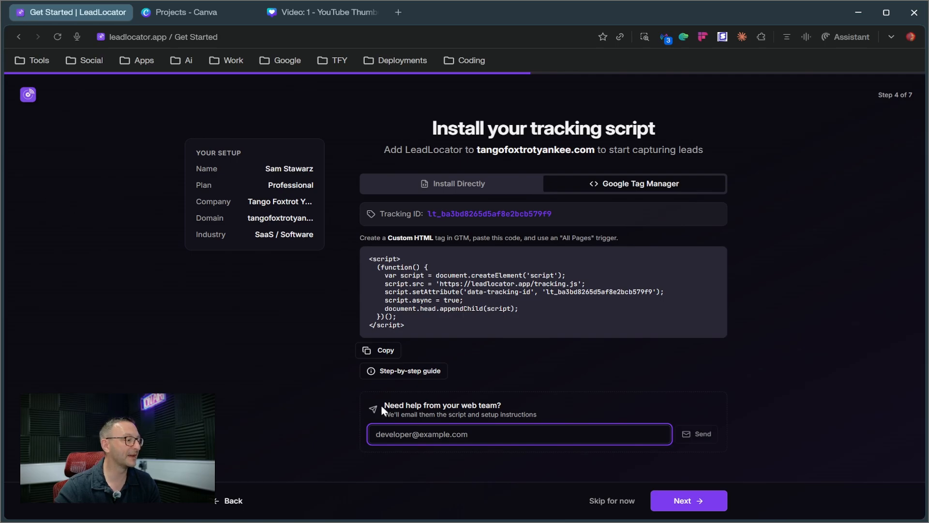
pyautogui.moveTo(381, 404); pyautogui.dragTo(602, 409)
pyautogui.click(479, 435)
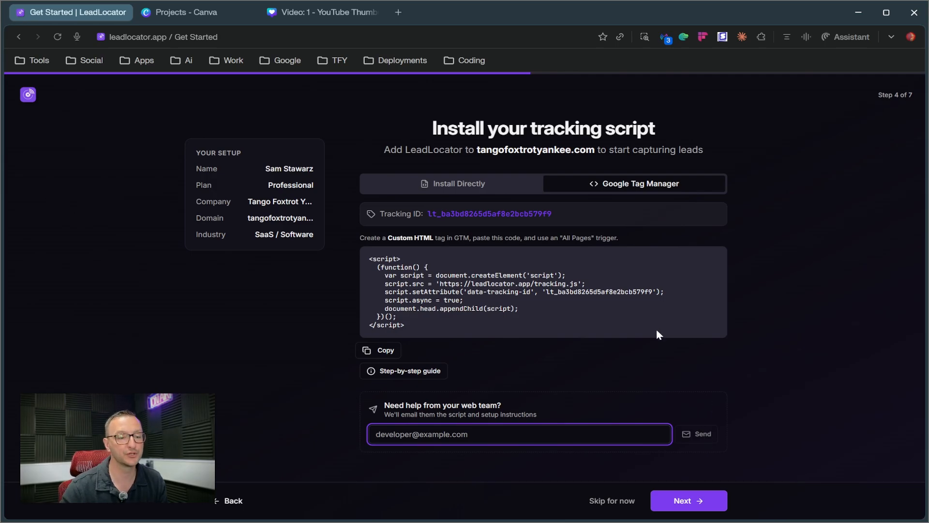
pyautogui.click(687, 500)
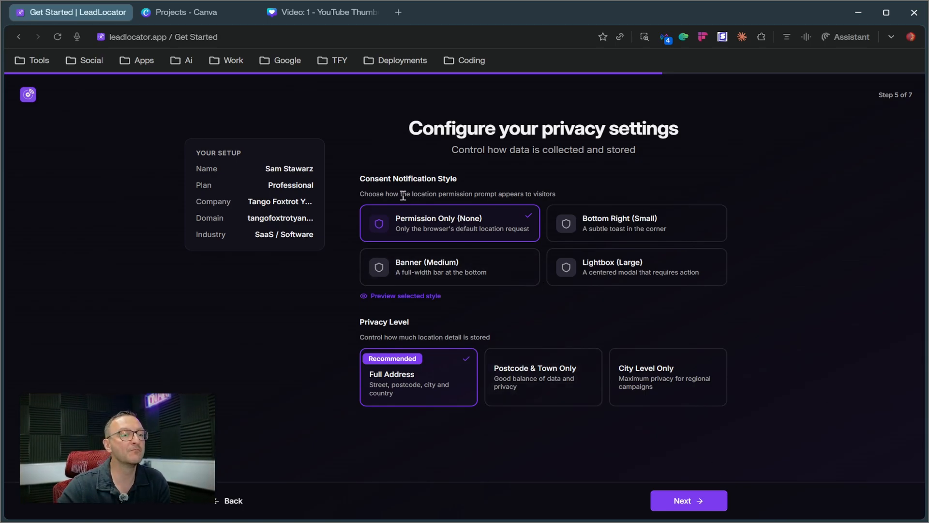
# Examine the Consent Notification Style section and preview the Permission Only (None) style
pyautogui.moveTo(366, 178); pyautogui.dragTo(476, 181)
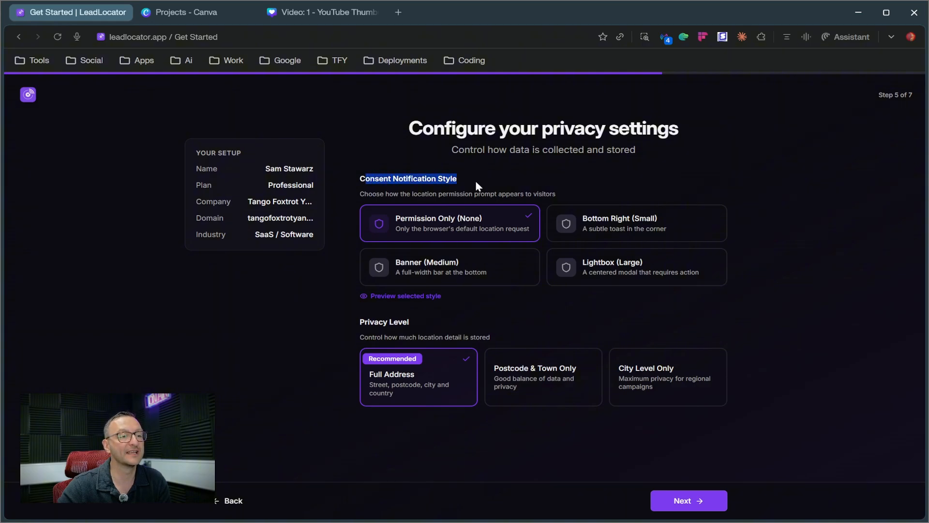
pyautogui.click(827, 278)
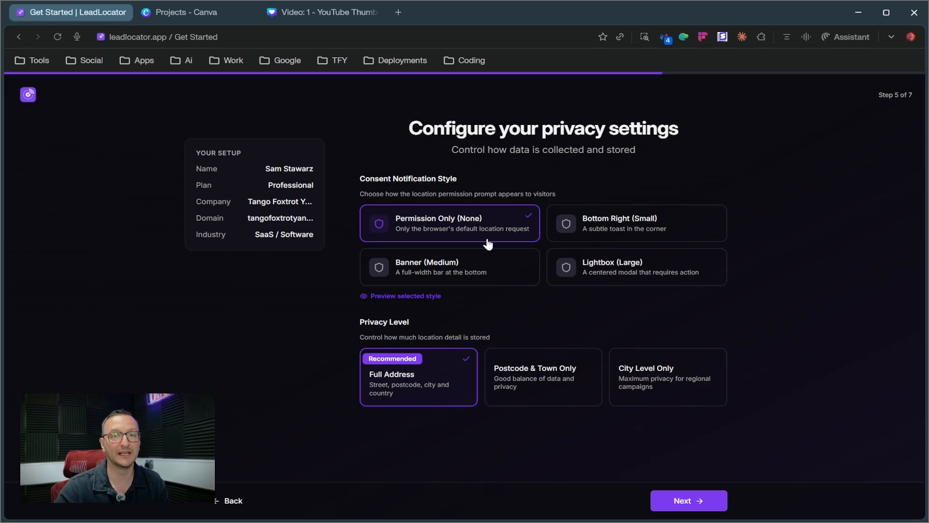
pyautogui.click(390, 296)
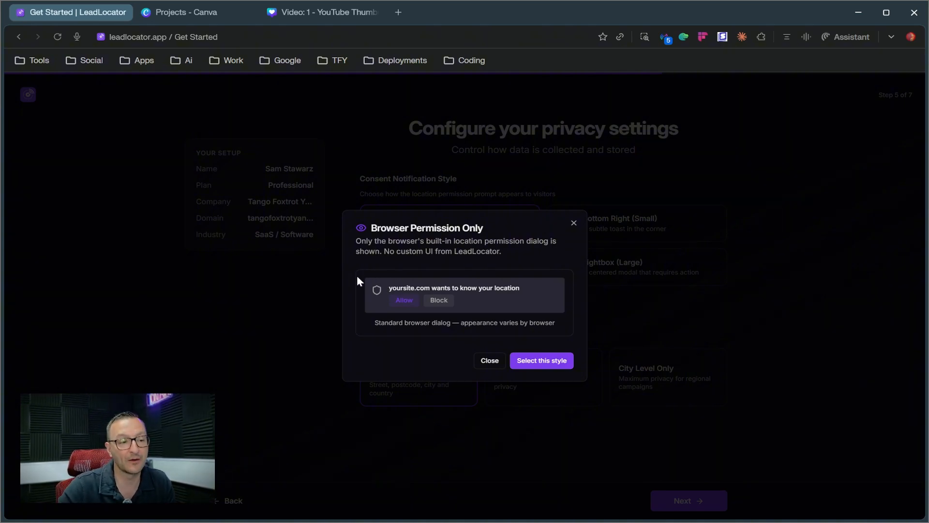
pyautogui.moveTo(376, 323); pyautogui.dragTo(554, 326)
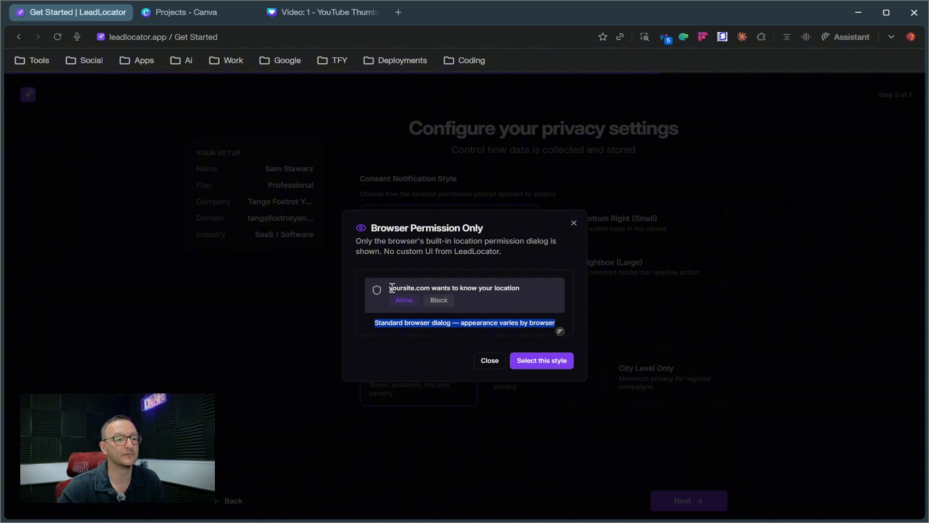
pyautogui.click(573, 224)
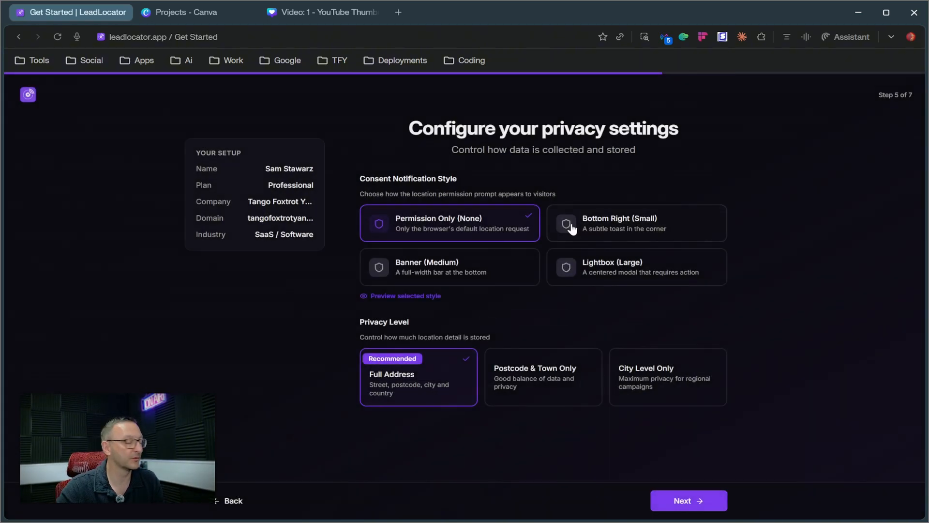
# Choose the Bottom Right (Small) consent notification style, applying it from its preview
pyautogui.click(674, 239)
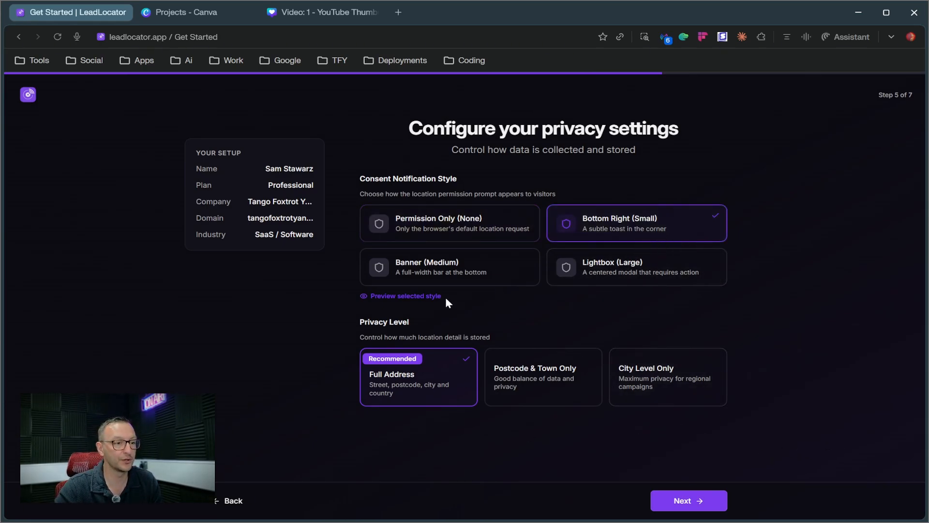
pyautogui.click(425, 296)
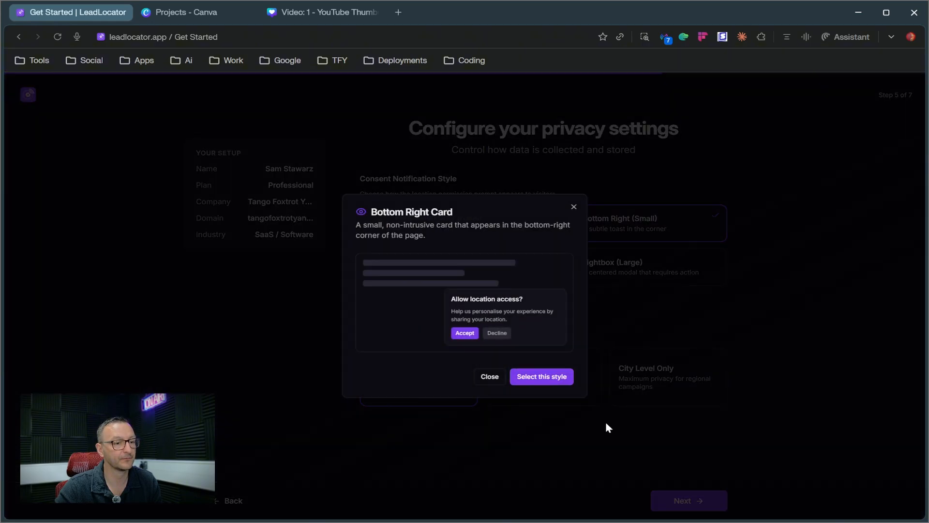
pyautogui.click(527, 377)
# Choose the Banner (Medium) consent notification style, reading its prompt text and applying it from its preview
pyautogui.click(438, 270)
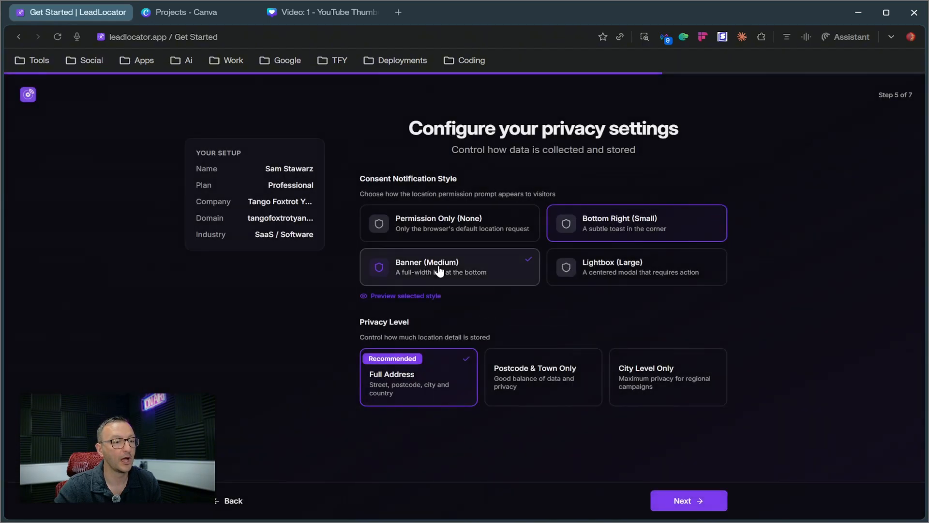
pyautogui.click(427, 296)
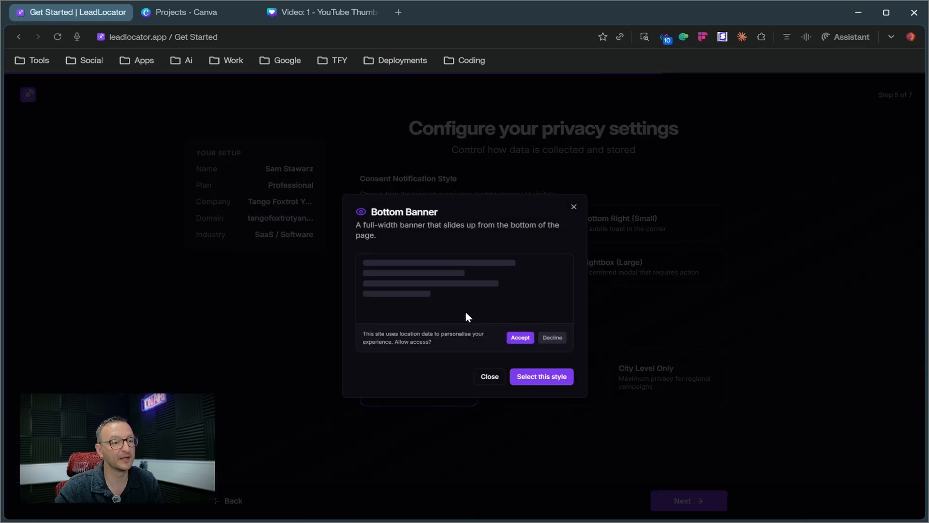
pyautogui.moveTo(376, 341); pyautogui.dragTo(362, 334)
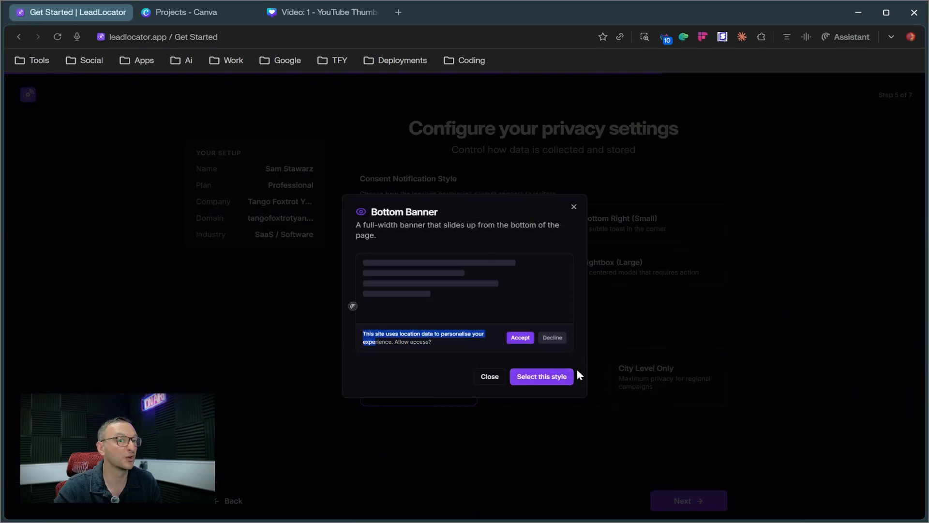
pyautogui.click(558, 379)
# Choose the Lightbox (Large) consent notification style, applying it from its preview
pyautogui.click(612, 275)
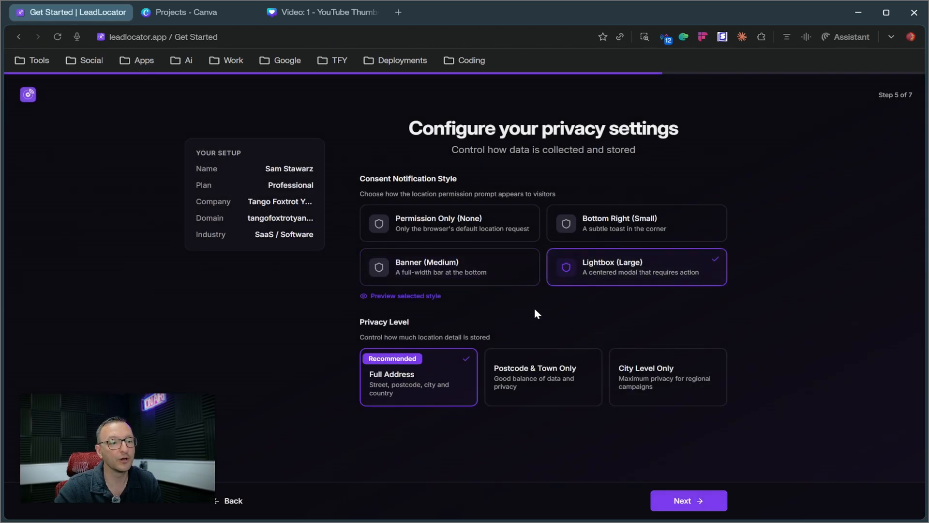
pyautogui.click(429, 297)
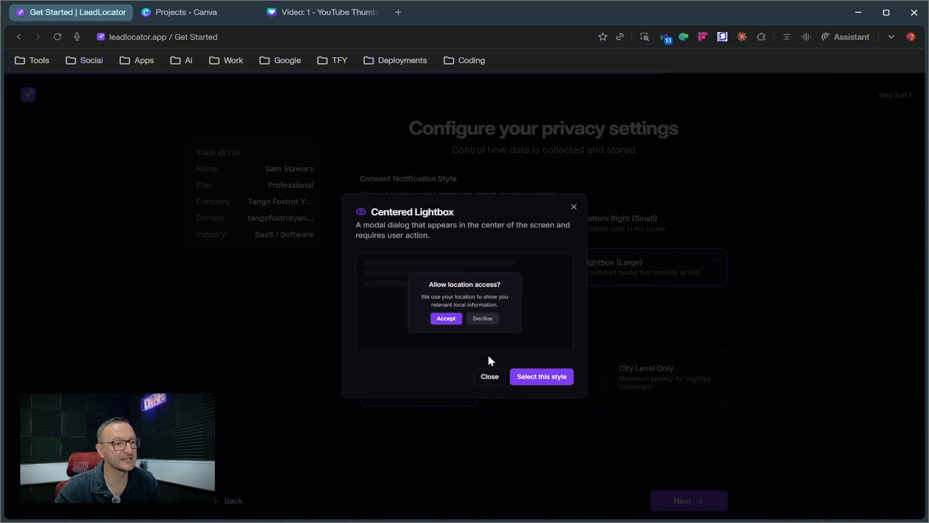
pyautogui.click(538, 383)
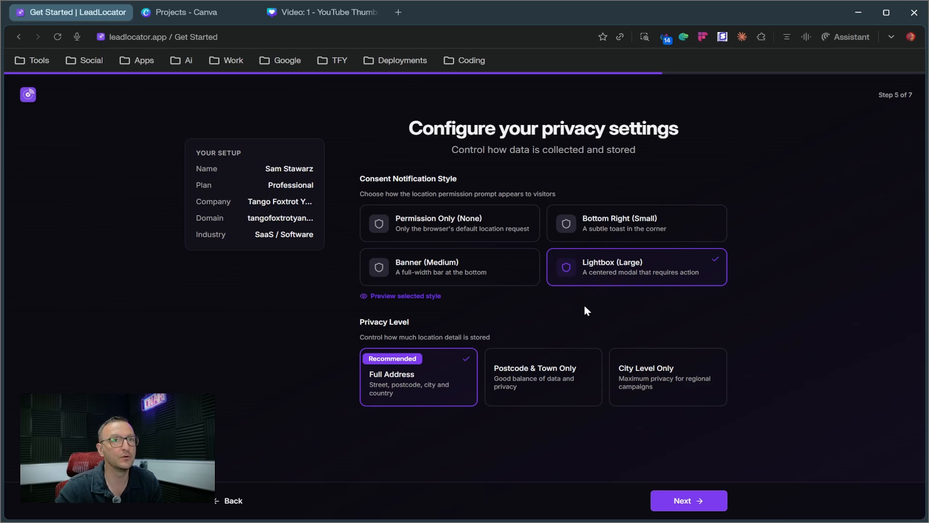
# Set the consent notification style to Permission Only (None) and review the Privacy Level section
pyautogui.click(448, 218)
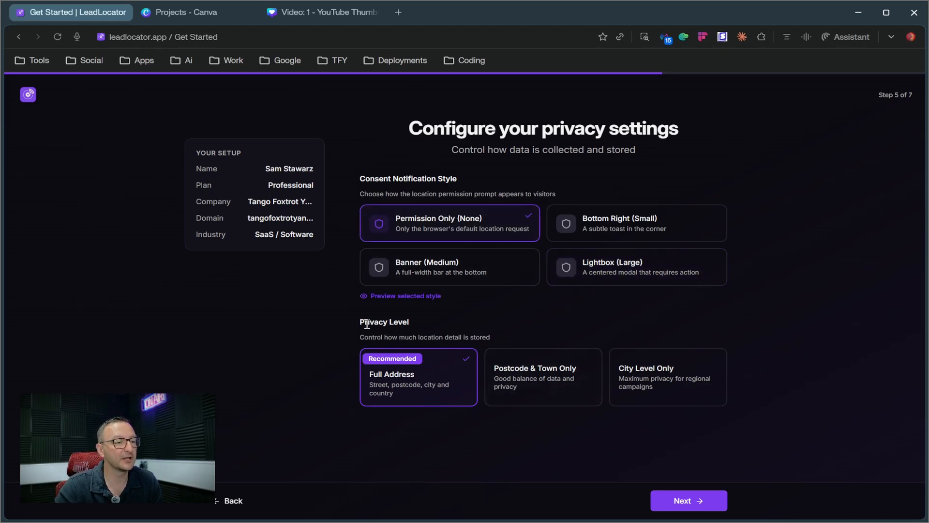
pyautogui.moveTo(361, 322); pyautogui.dragTo(441, 338)
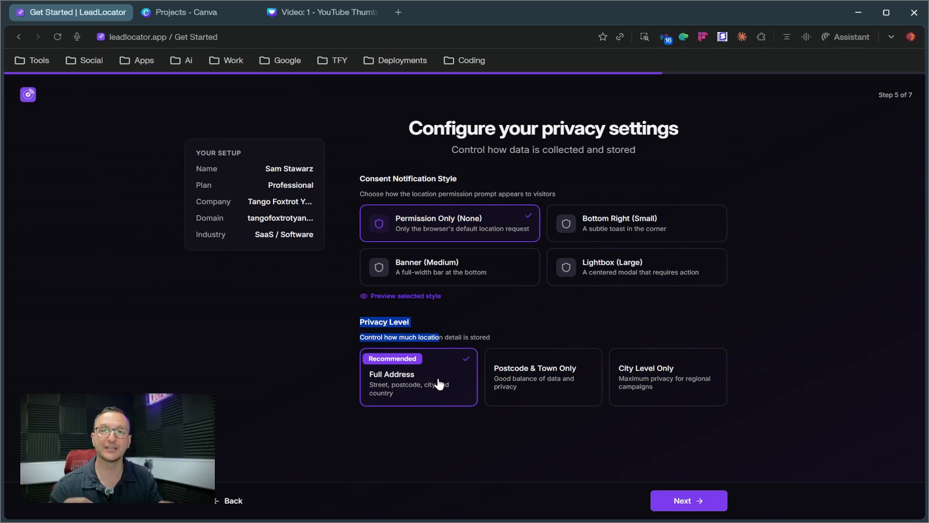
# Try the Postcode & Town Only and City Level Only privacy levels, return to Full Address and continue to the notification settings
pyautogui.click(497, 395)
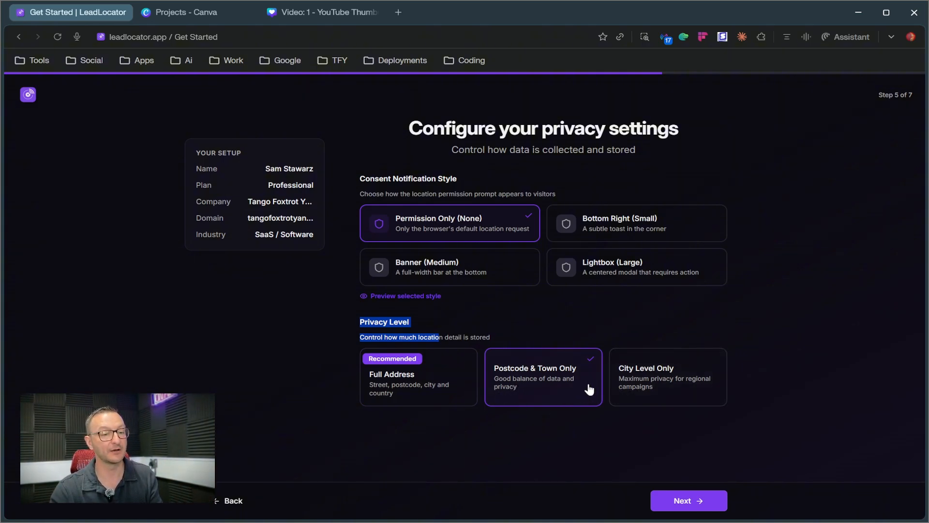
pyautogui.click(645, 388)
pyautogui.click(416, 373)
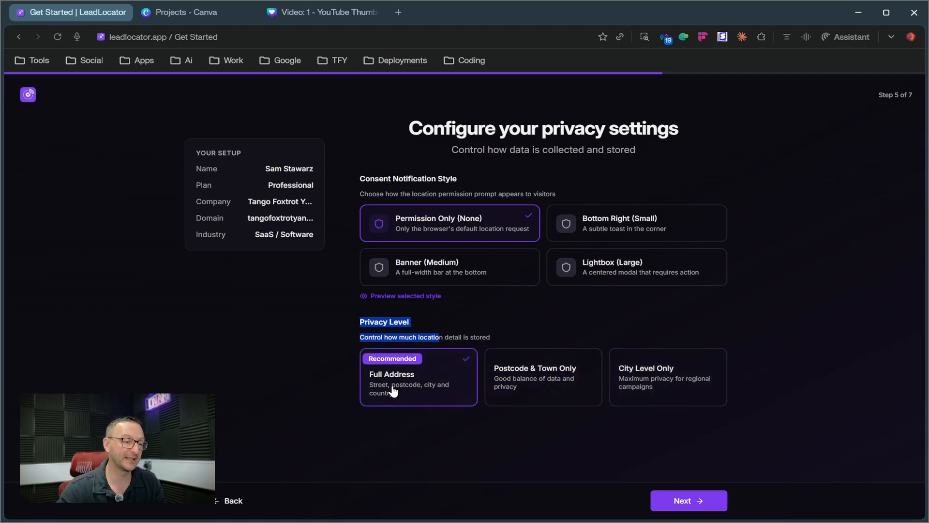
pyautogui.click(697, 501)
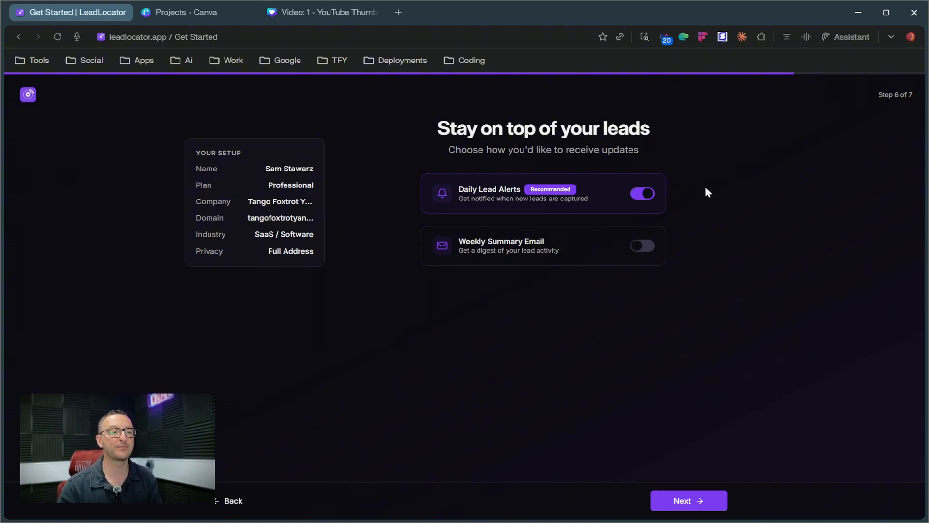
# Try switching Daily Lead Alerts off and on, and enabling the Weekly Summary Email with delivery days from Tuesday to Friday
pyautogui.click(639, 194)
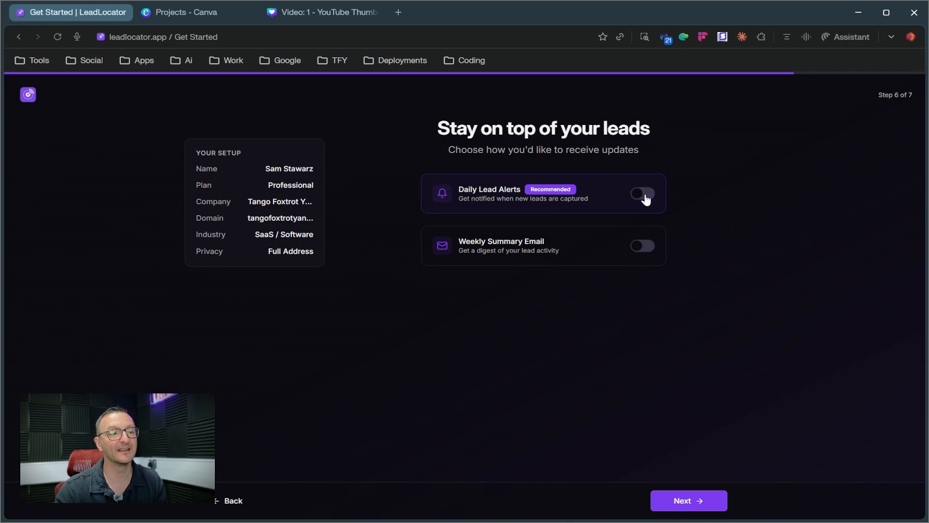
pyautogui.click(638, 194)
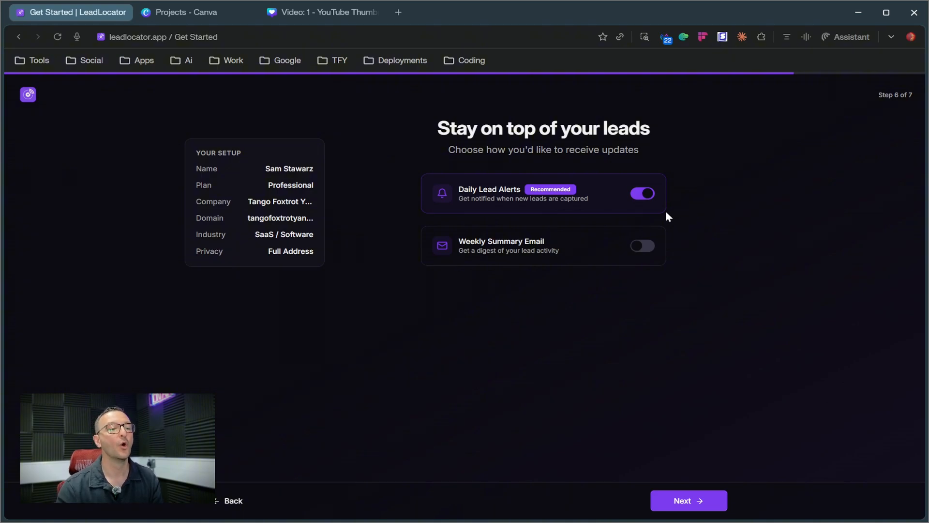
pyautogui.click(642, 247)
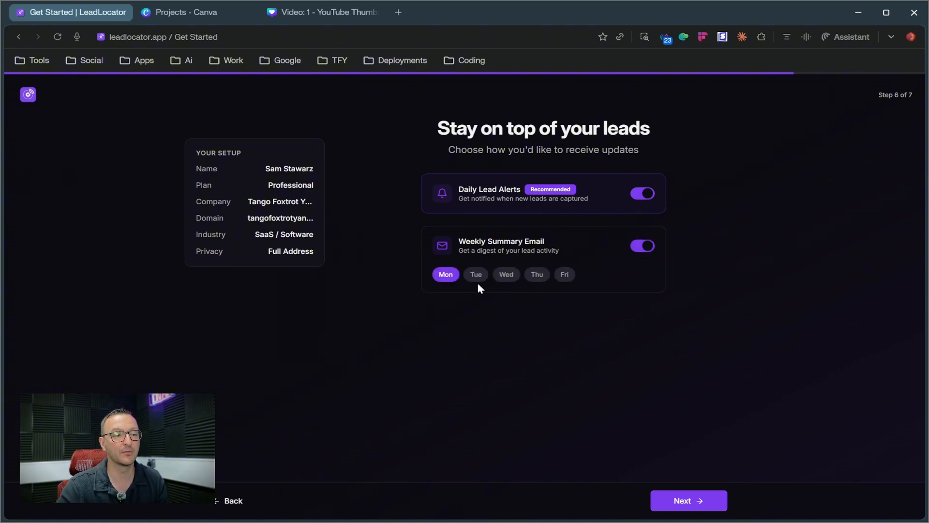
pyautogui.click(476, 275)
pyautogui.click(506, 275)
pyautogui.click(537, 275)
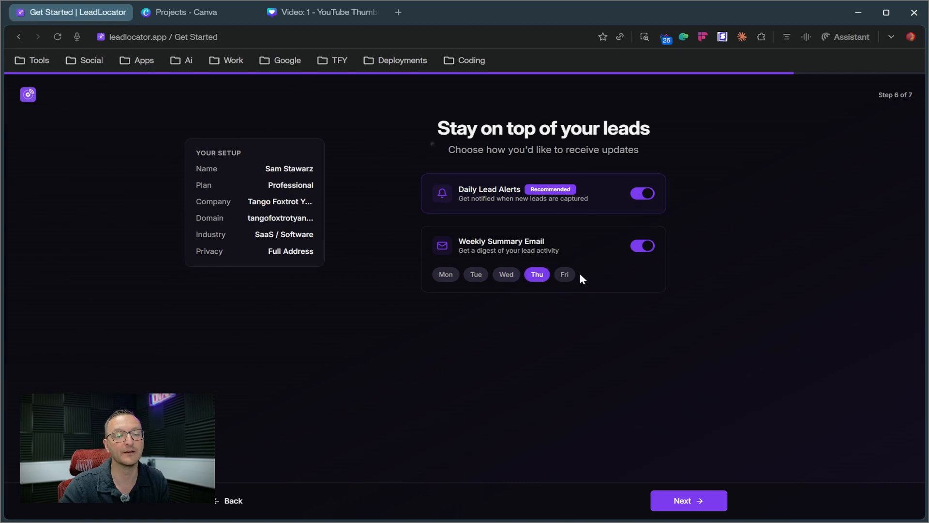
pyautogui.click(565, 275)
pyautogui.click(643, 245)
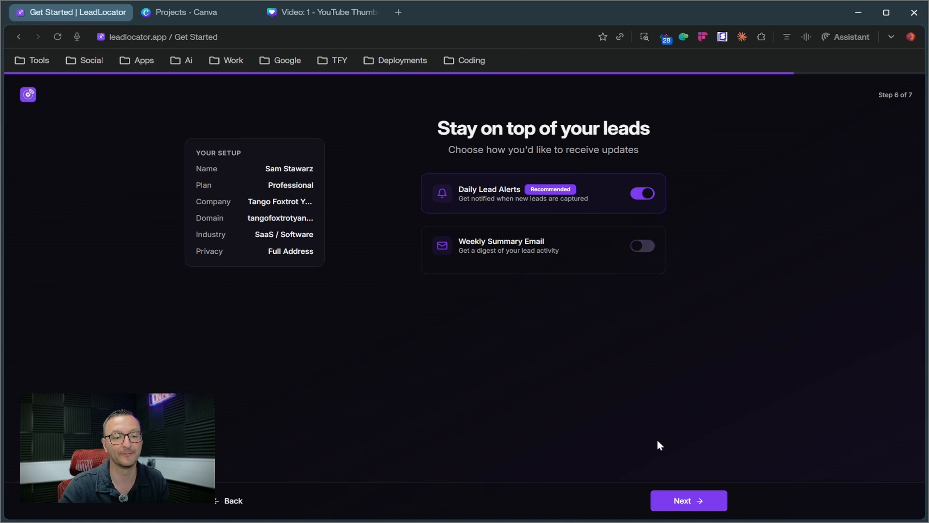
# Complete the final setup step with the contact telephone number, Facebook as the referral source and the Terms of Service accepted
pyautogui.click(680, 504)
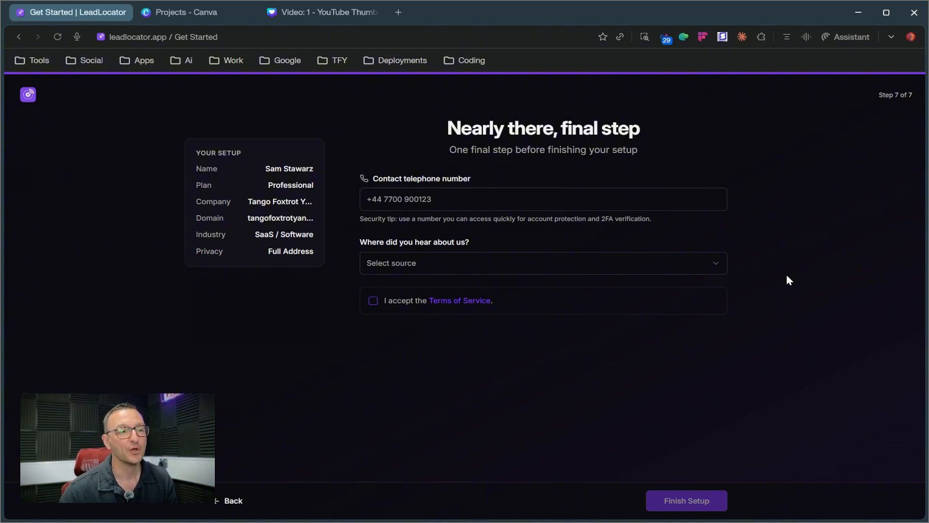
pyautogui.click(554, 192)
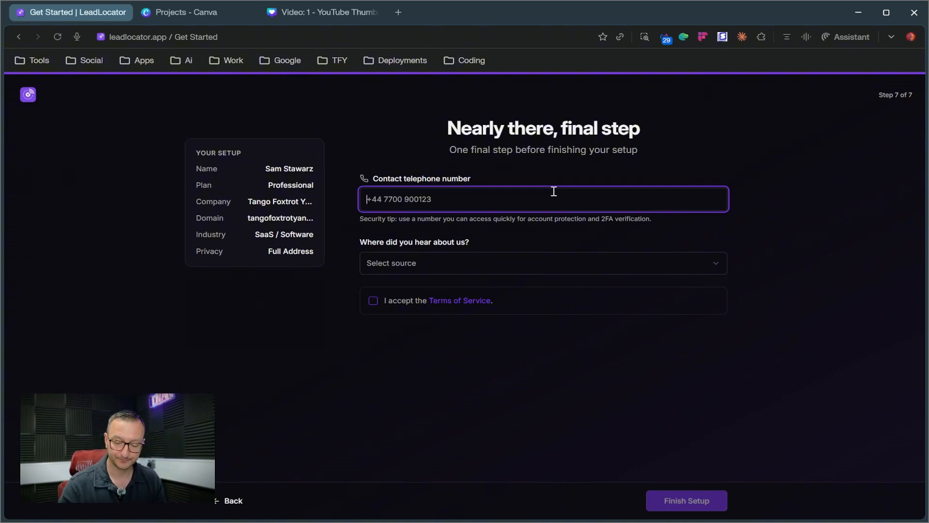
pyautogui.write('07777777777')
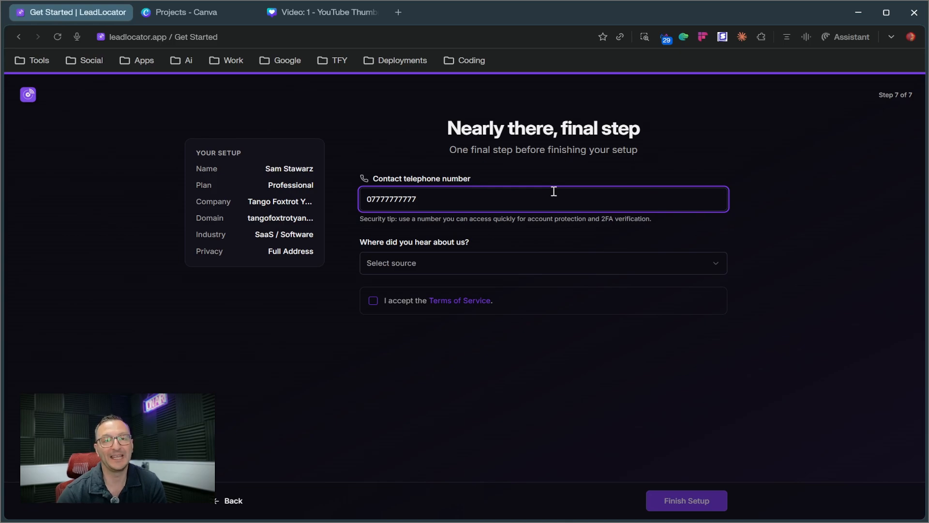
pyautogui.click(488, 263)
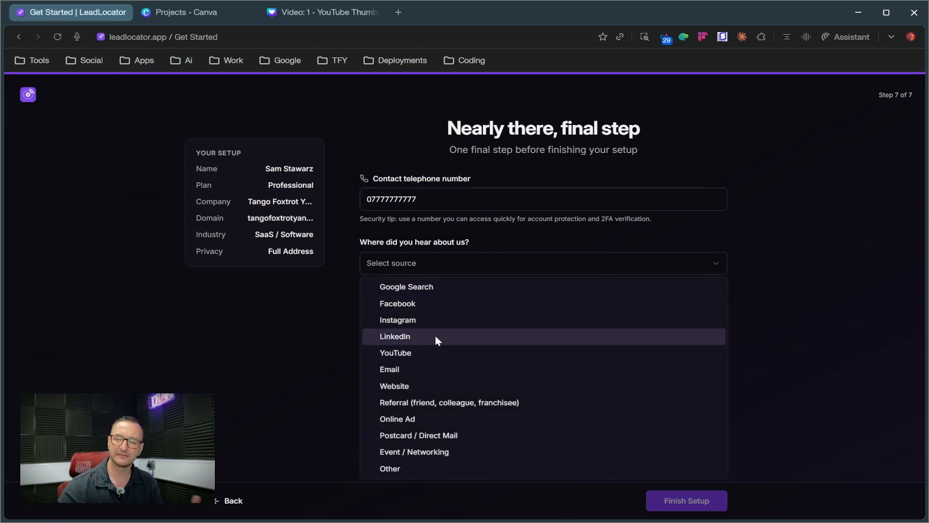
pyautogui.click(405, 306)
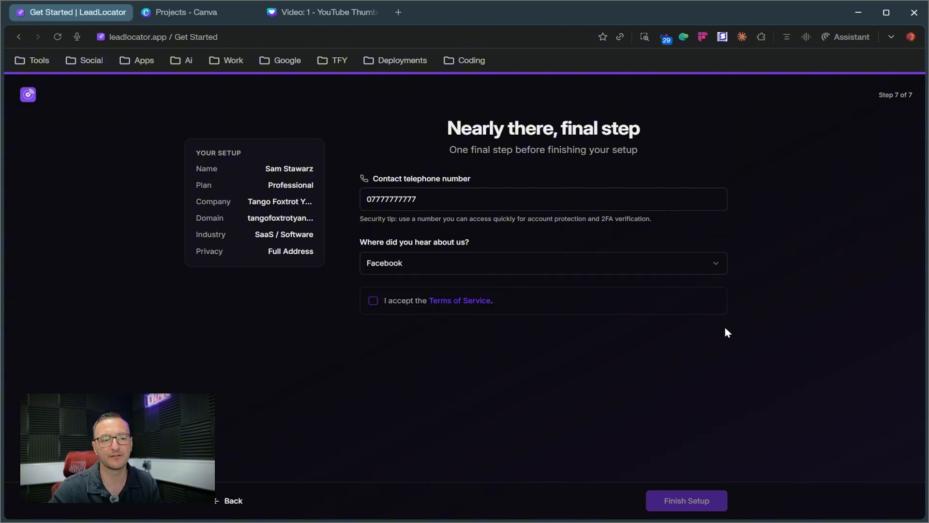
pyautogui.click(373, 301)
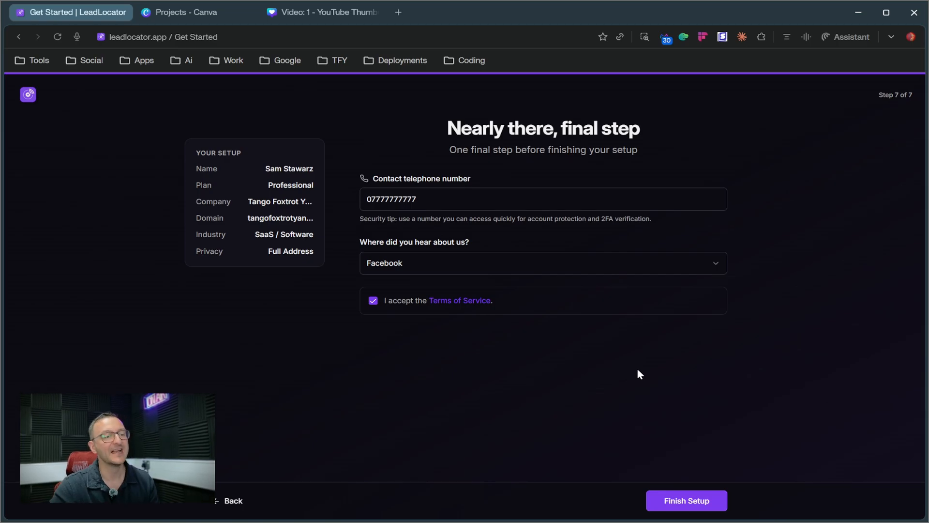
pyautogui.click(697, 509)
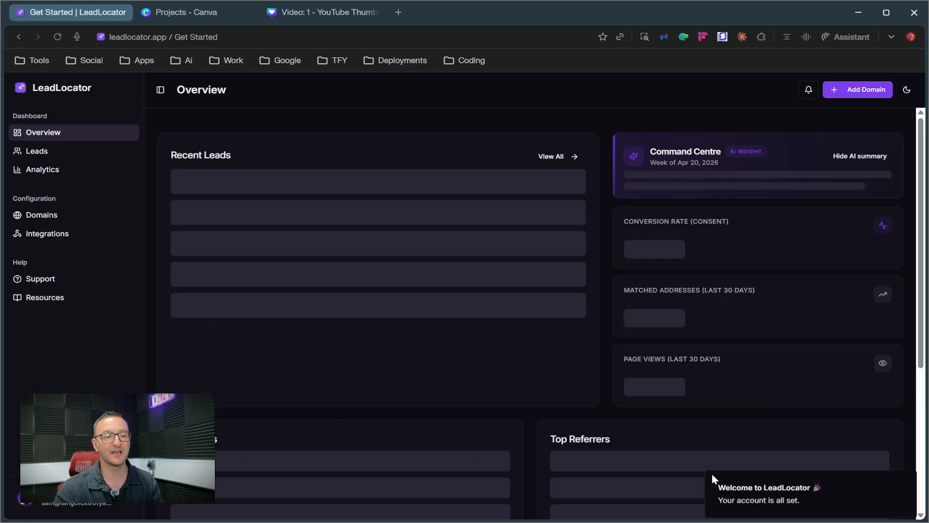